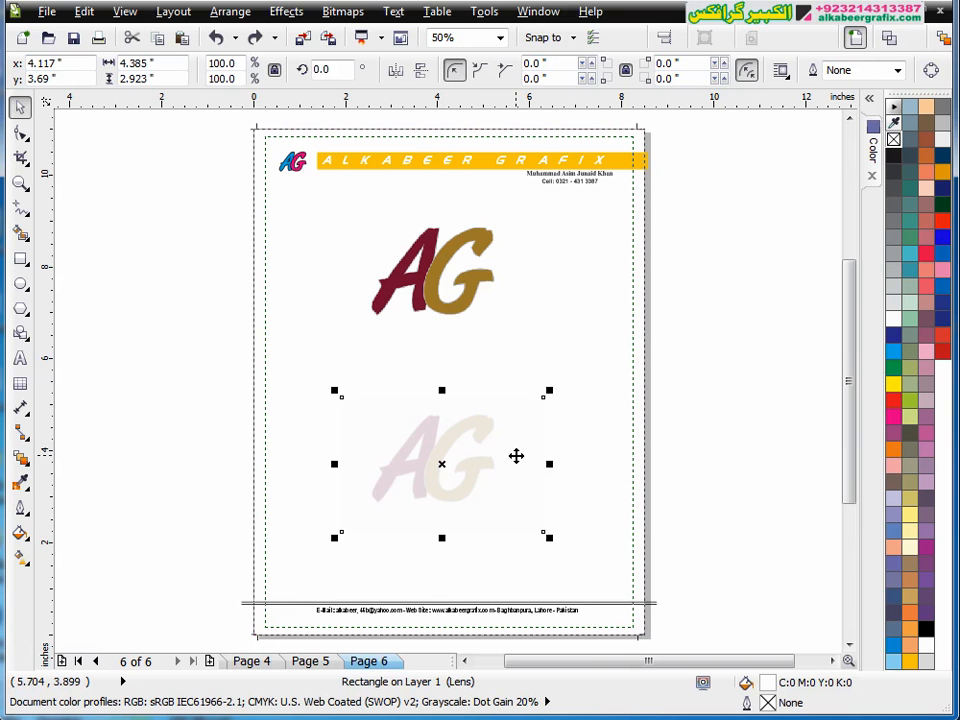
Move the lens rectangle off the lower AG logo and back over it.
{"action": "left_click_drag", "start_coordinate": [436, 443], "coordinate": [608, 313]}
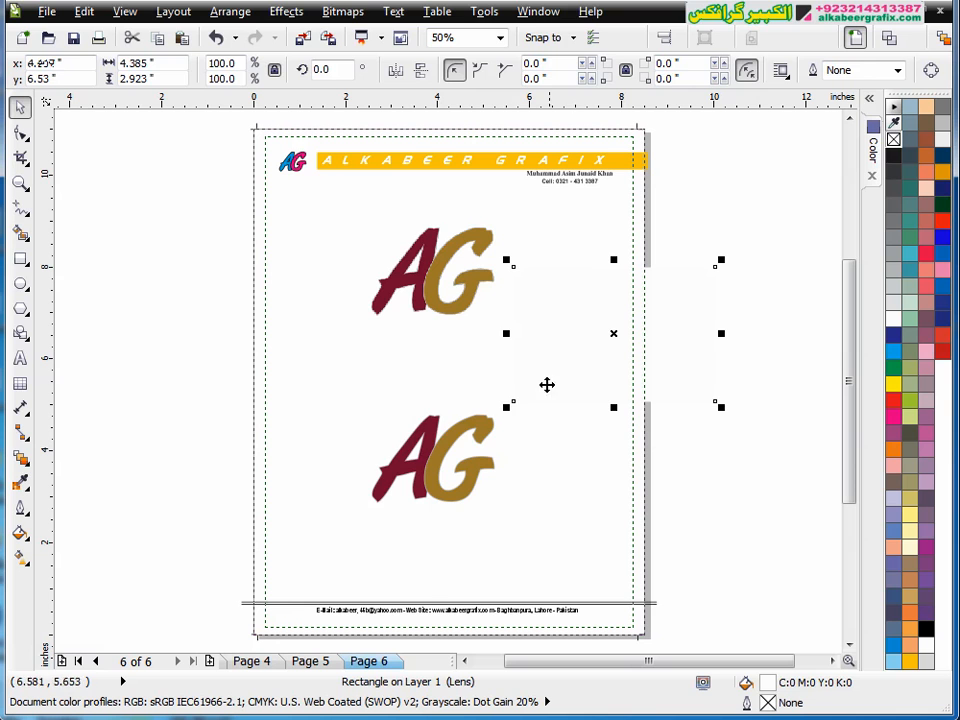
{"action": "left_click_drag", "start_coordinate": [553, 341], "coordinate": [373, 466]}
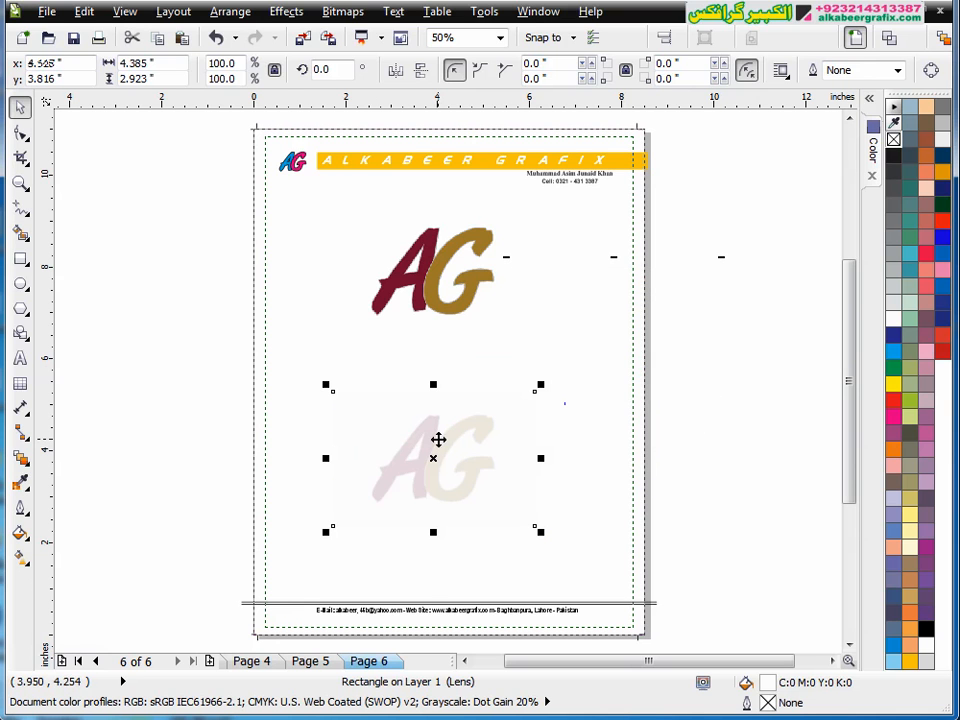
{"action": "left_click", "coordinate": [230, 11]}
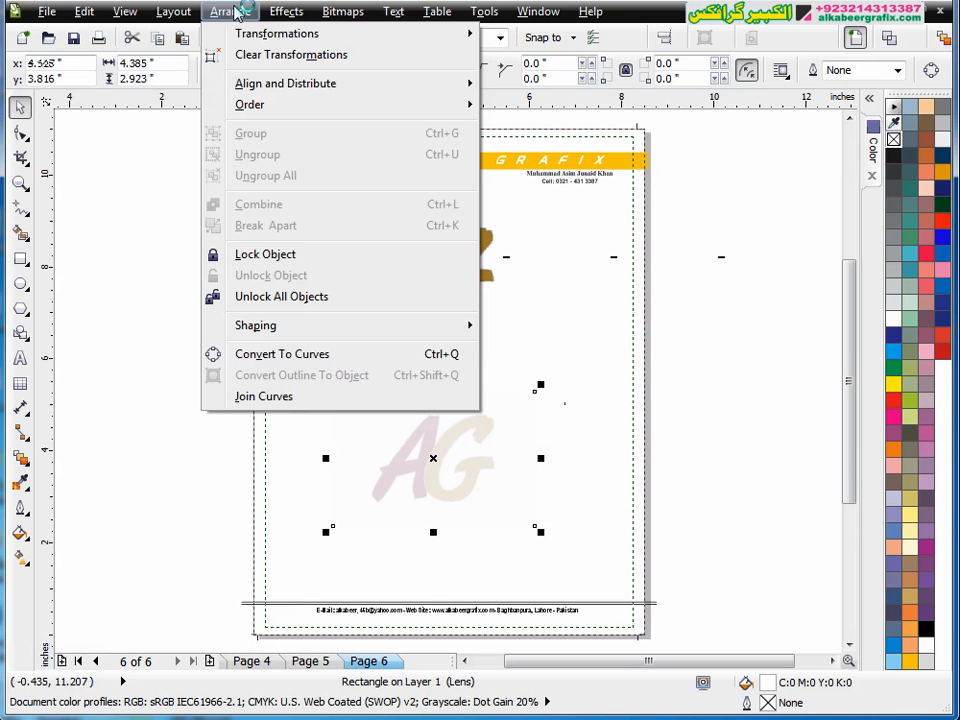
{"action": "left_click", "coordinate": [257, 84]}
{"action": "mouse_move", "coordinate": [288, 11]}
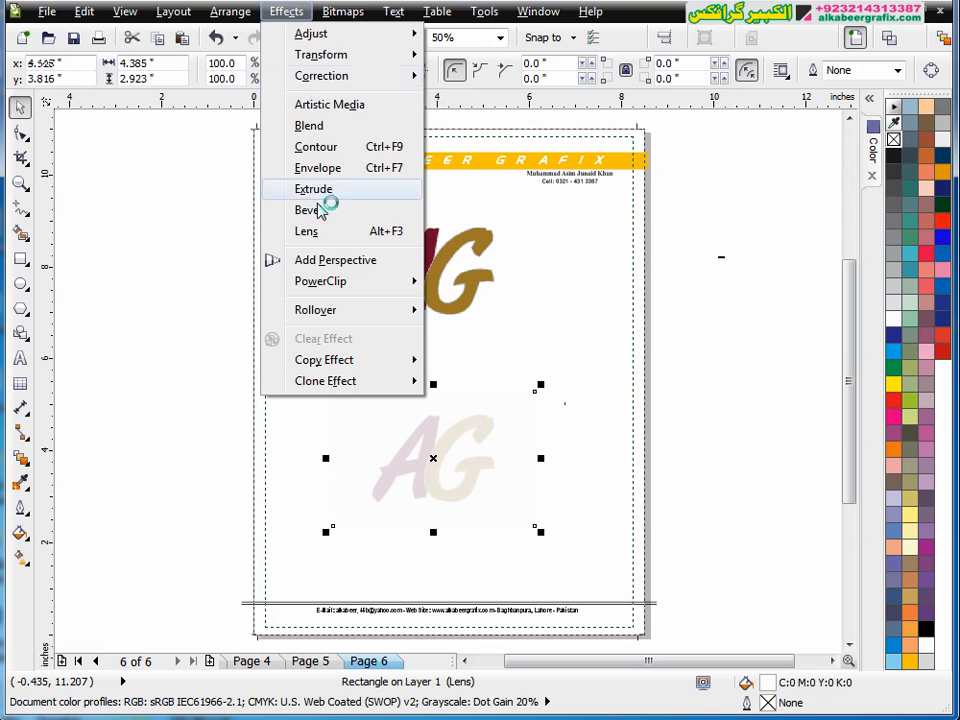
{"action": "left_click", "coordinate": [199, 429]}
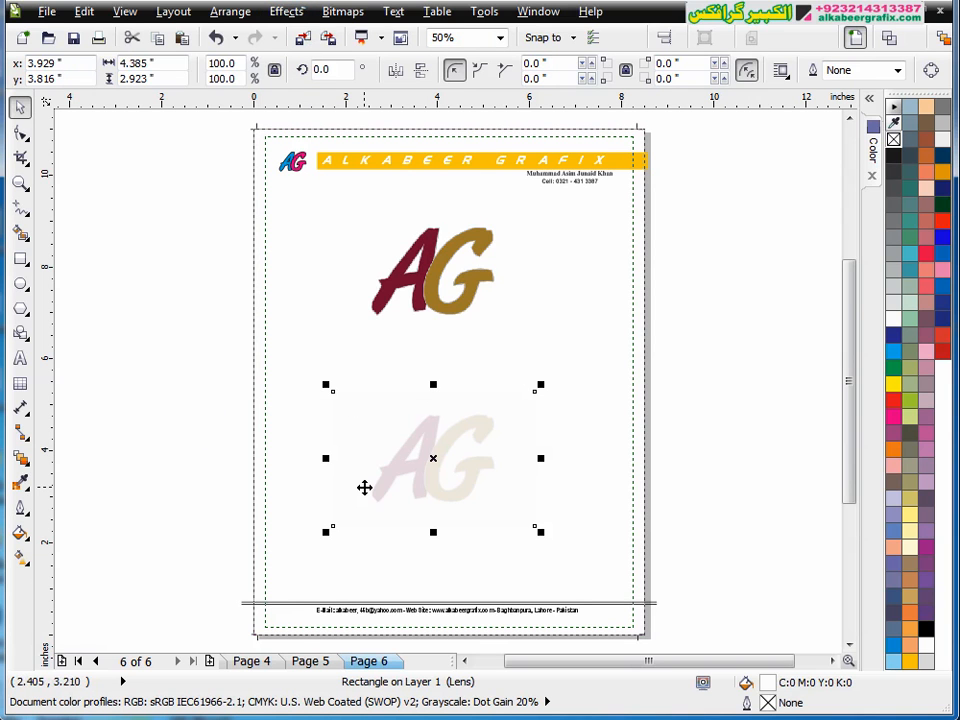
Open the Lens settings for the rectangle over the lower logo and choose the Transparency lens type.
{"action": "left_click", "coordinate": [230, 11]}
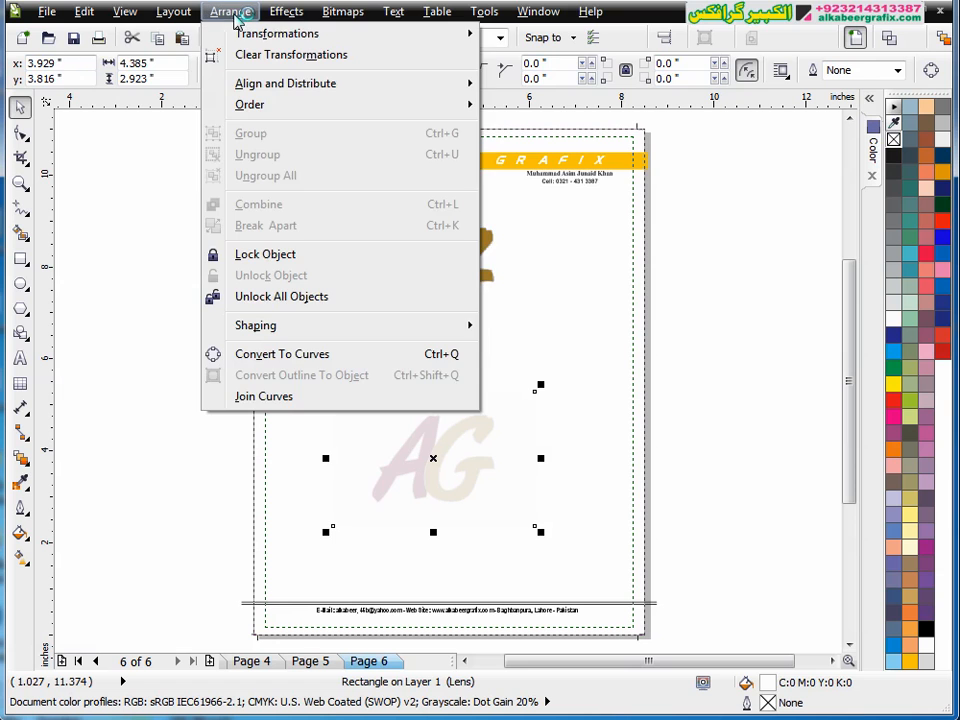
{"action": "mouse_move", "coordinate": [286, 11]}
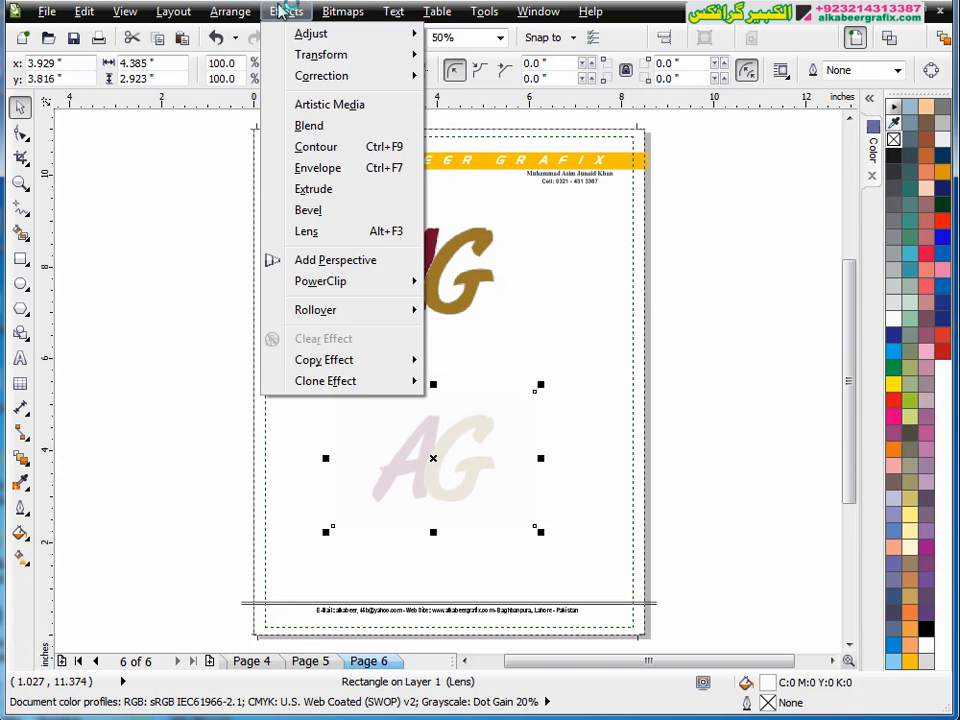
{"action": "left_click", "coordinate": [358, 230]}
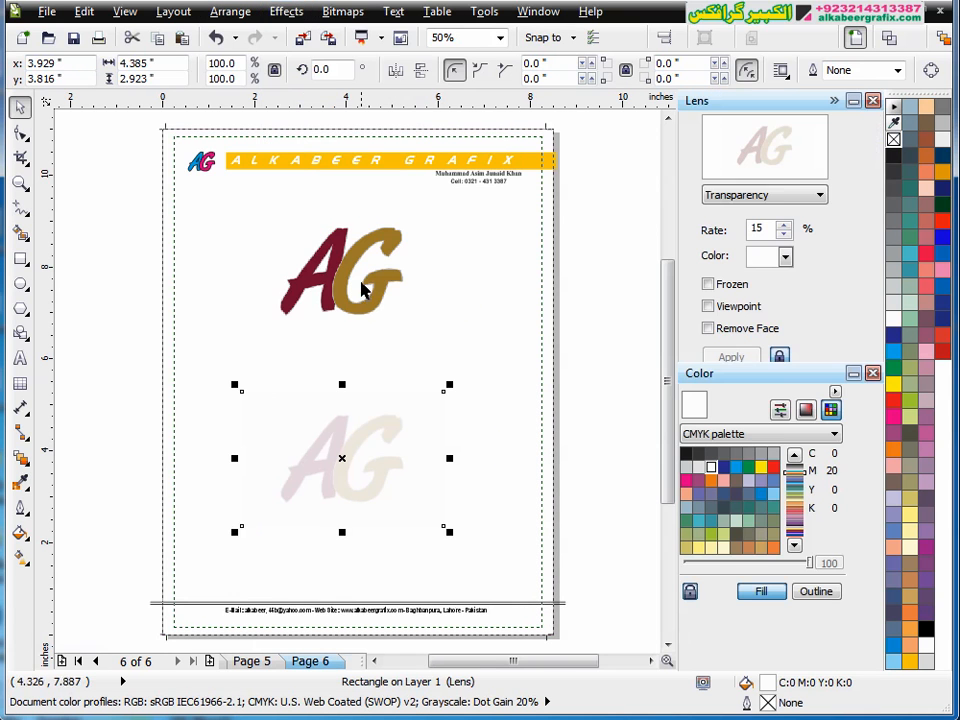
{"action": "left_click", "coordinate": [793, 194]}
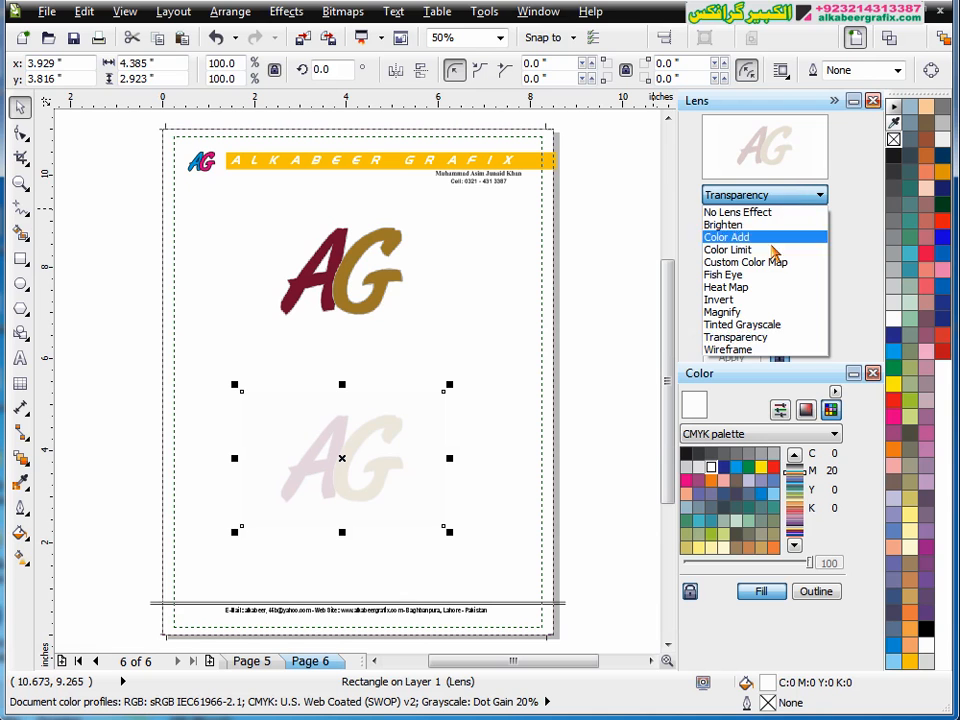
{"action": "left_click", "coordinate": [742, 338]}
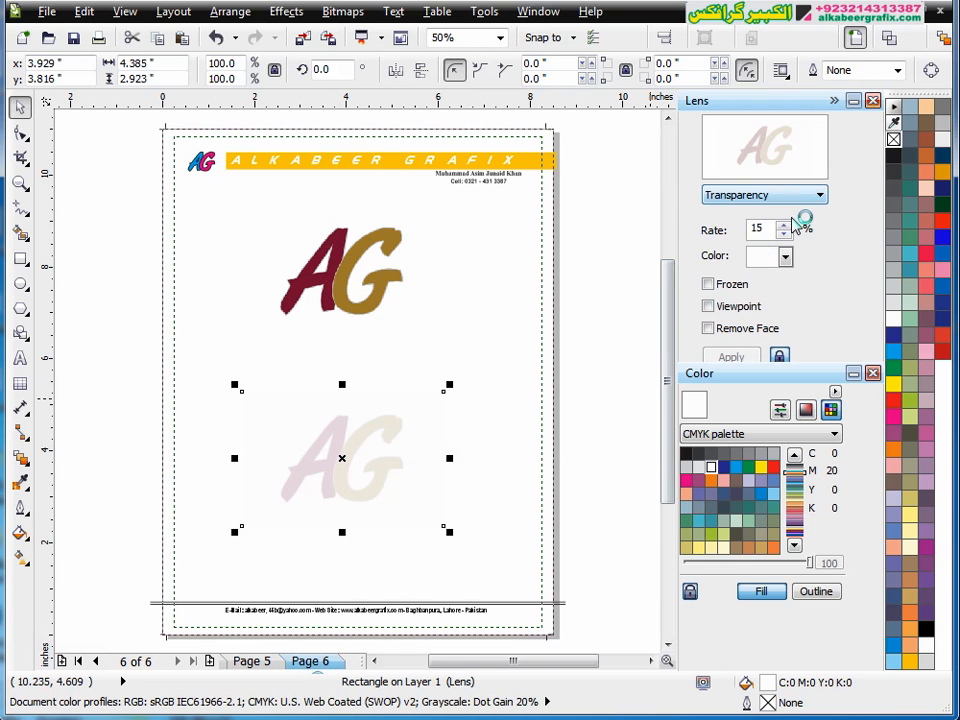
Duplicate the dark AG logo bitmap and place the two copies side by side above the faded logo.
{"action": "left_click", "coordinate": [477, 258]}
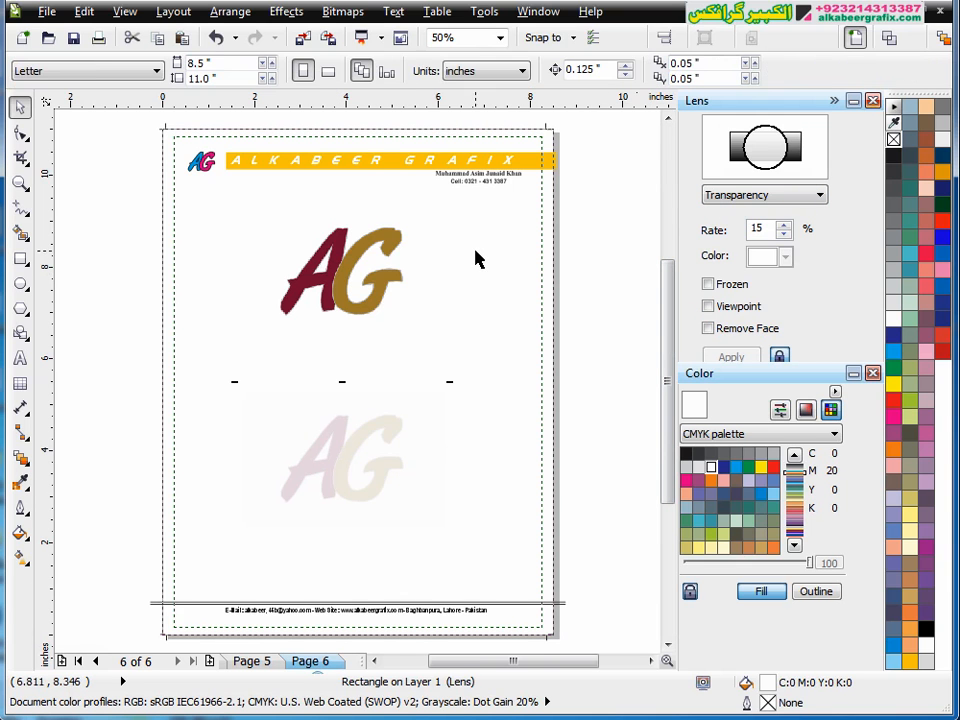
{"action": "left_click_drag", "start_coordinate": [207, 335], "coordinate": [459, 185]}
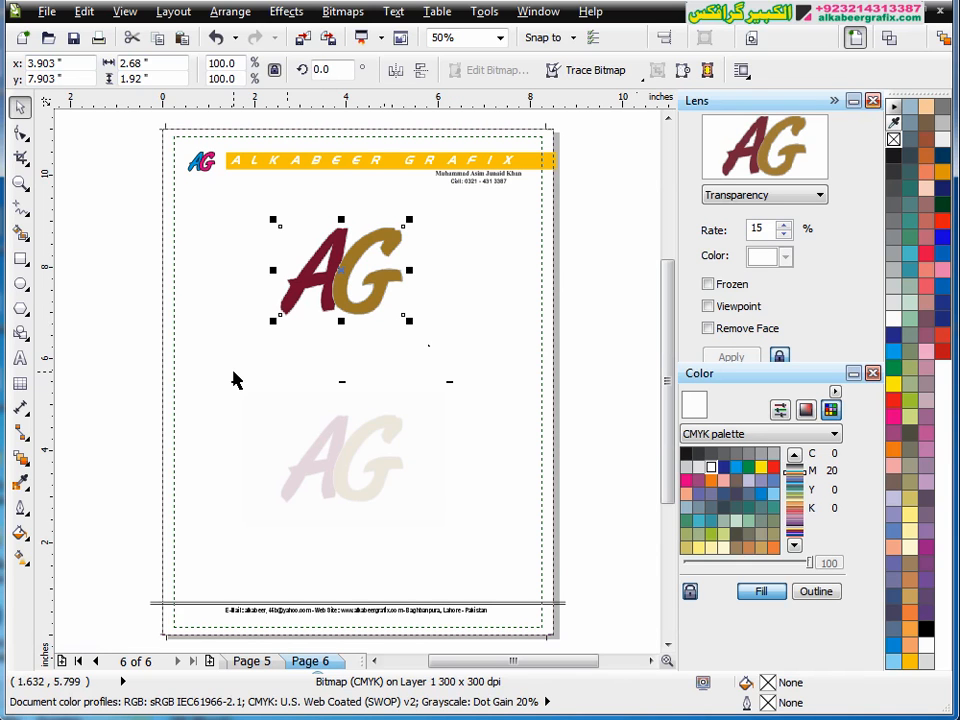
{"action": "left_click", "coordinate": [311, 458]}
{"action": "left_click", "coordinate": [251, 348]}
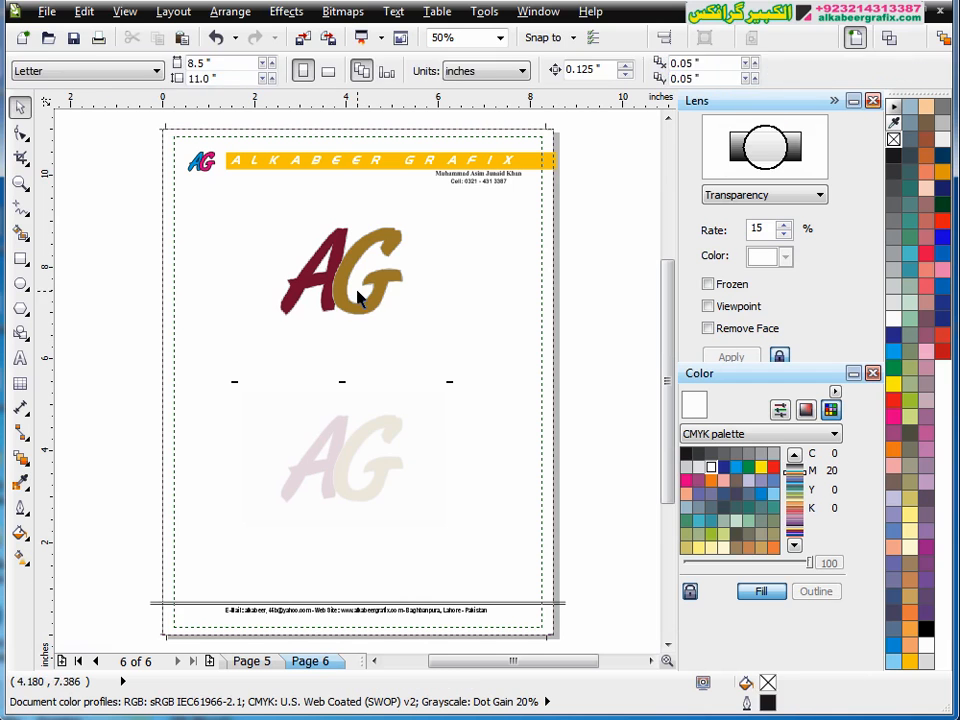
{"action": "left_click", "coordinate": [330, 265]}
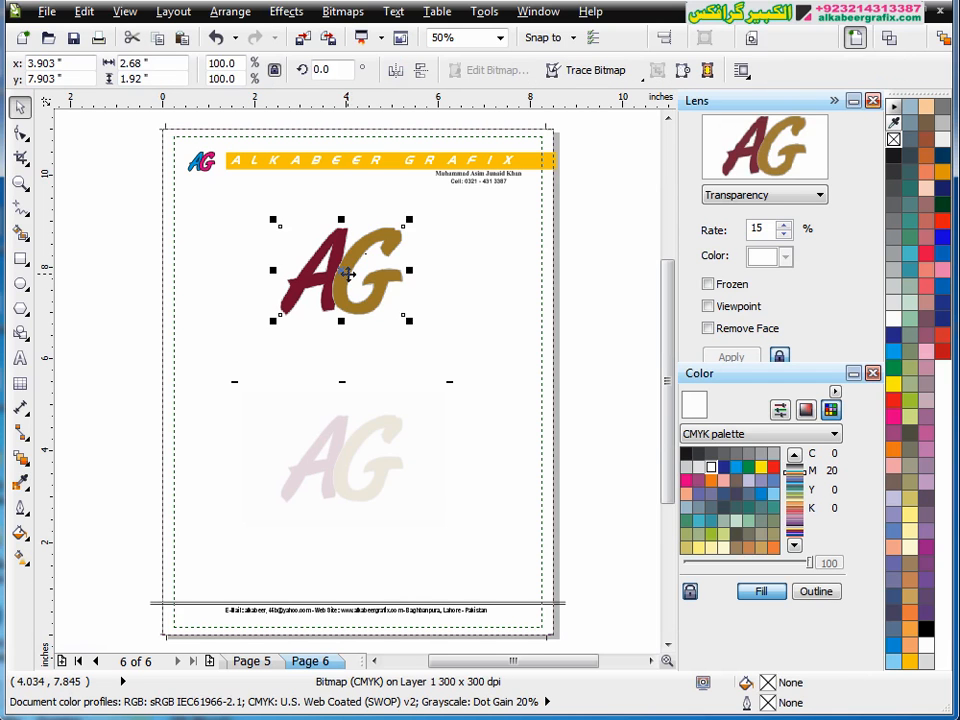
{"action": "left_click_drag", "start_coordinate": [347, 272], "coordinate": [422, 294]}
{"action": "left_click", "coordinate": [206, 384]}
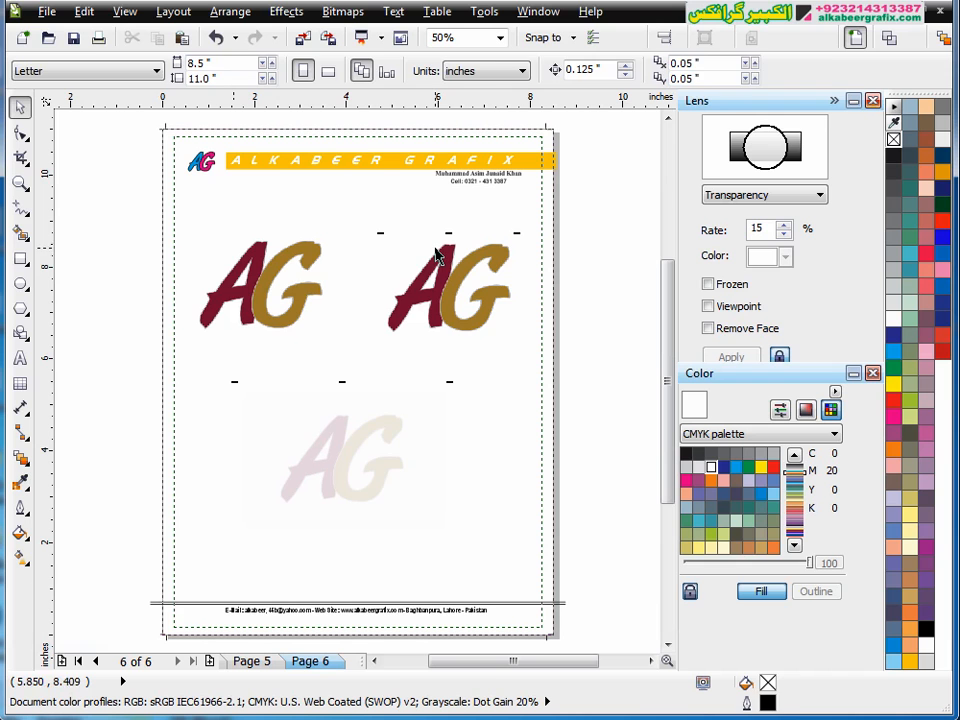
Open the Brightness/Contrast/Intensity adjustment for the left dark AG bitmap and lock its preview on, keeping the logos uncovered.
{"action": "left_click", "coordinate": [298, 283]}
{"action": "left_click", "coordinate": [342, 11]}
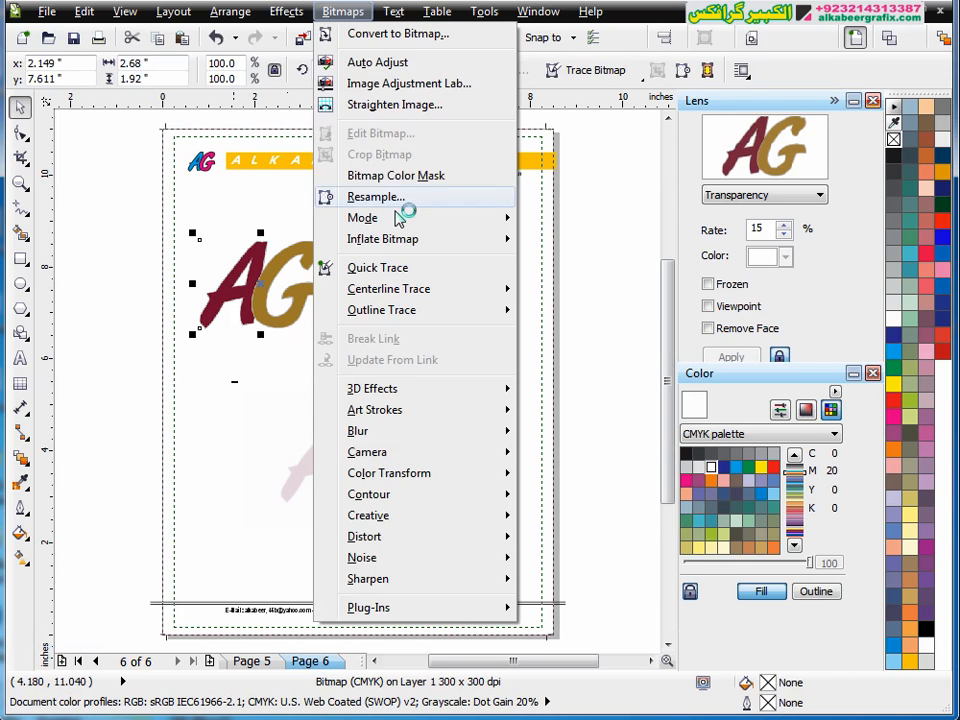
{"action": "mouse_move", "coordinate": [396, 456]}
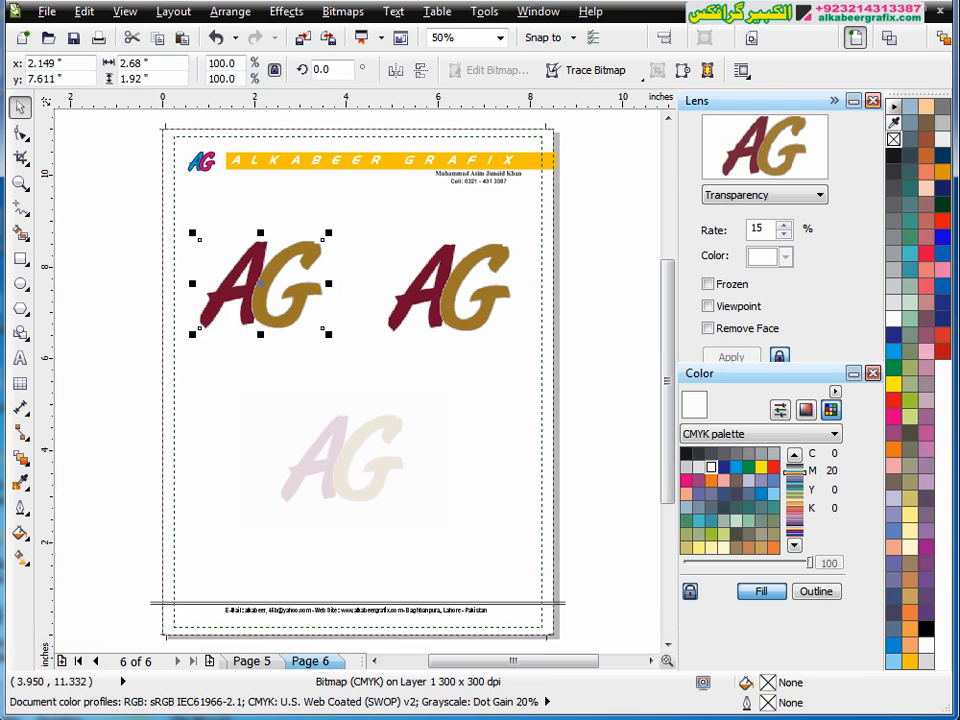
{"action": "left_click", "coordinate": [341, 11]}
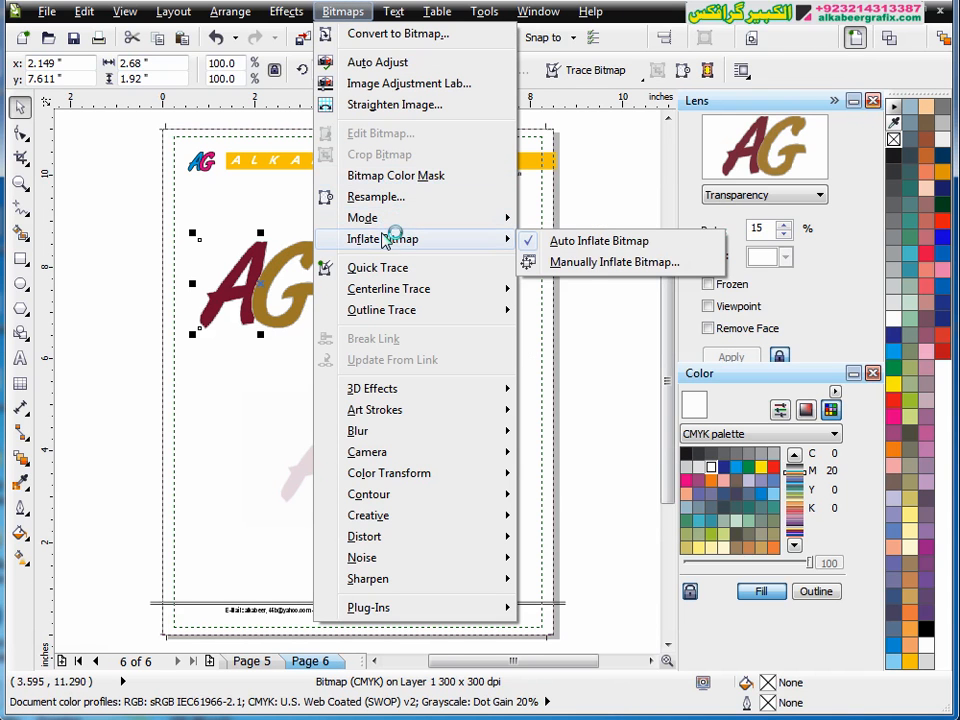
{"action": "mouse_move", "coordinate": [286, 11]}
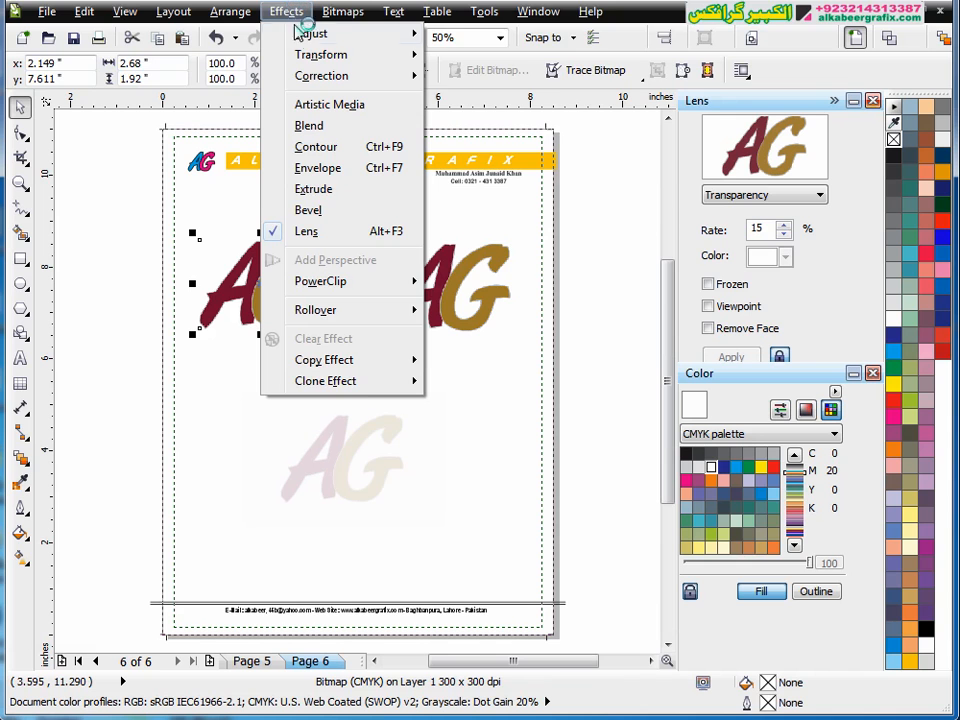
{"action": "mouse_move", "coordinate": [303, 35]}
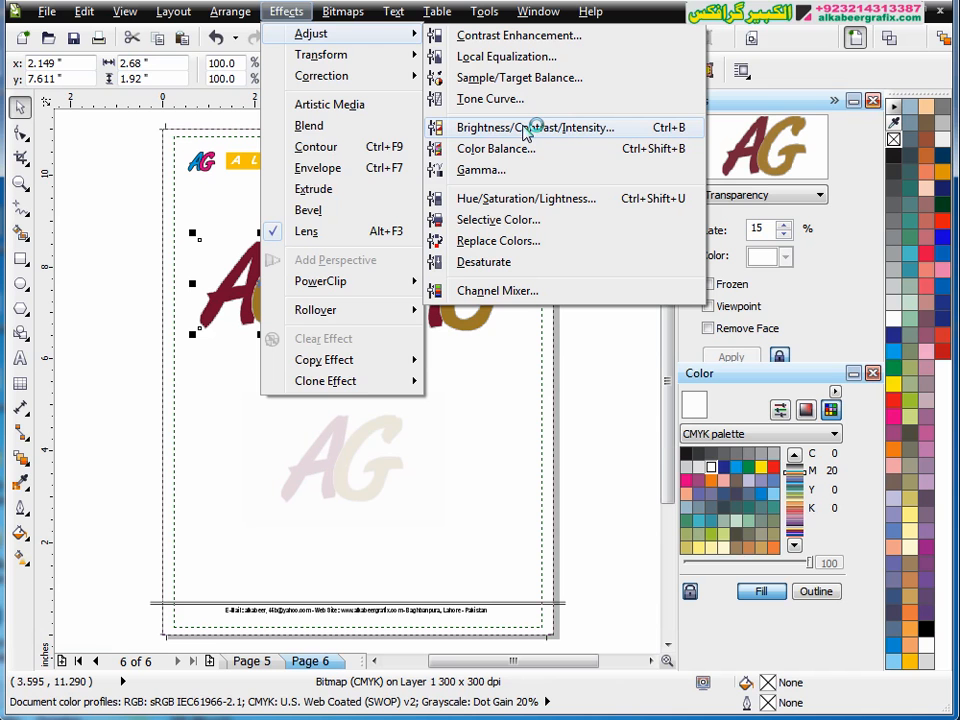
{"action": "left_click", "coordinate": [500, 128]}
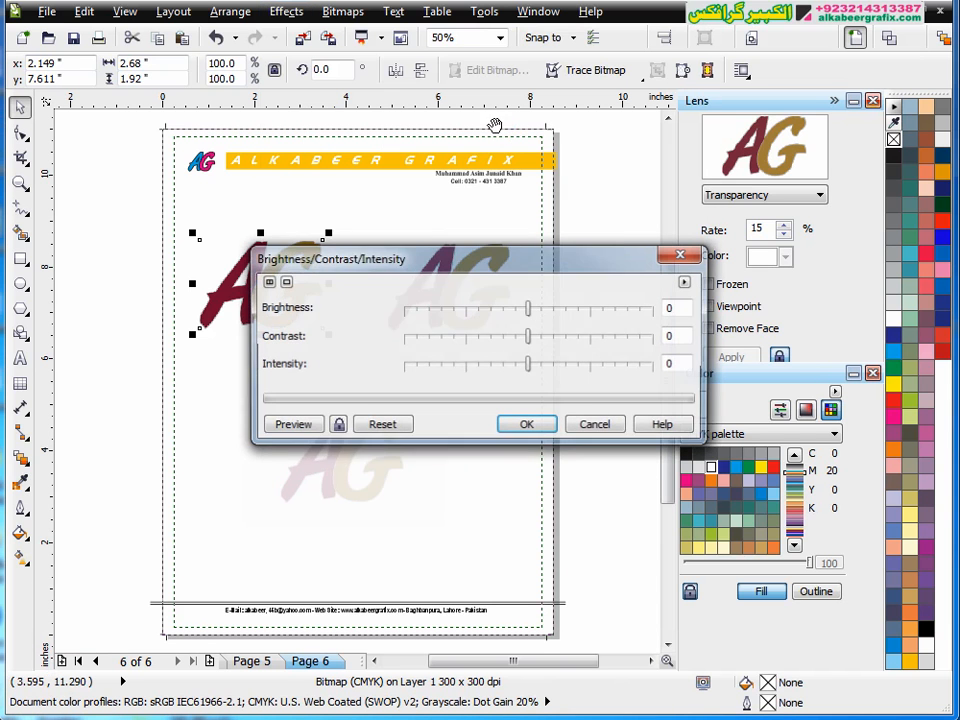
{"action": "left_click_drag", "start_coordinate": [545, 256], "coordinate": [538, 401]}
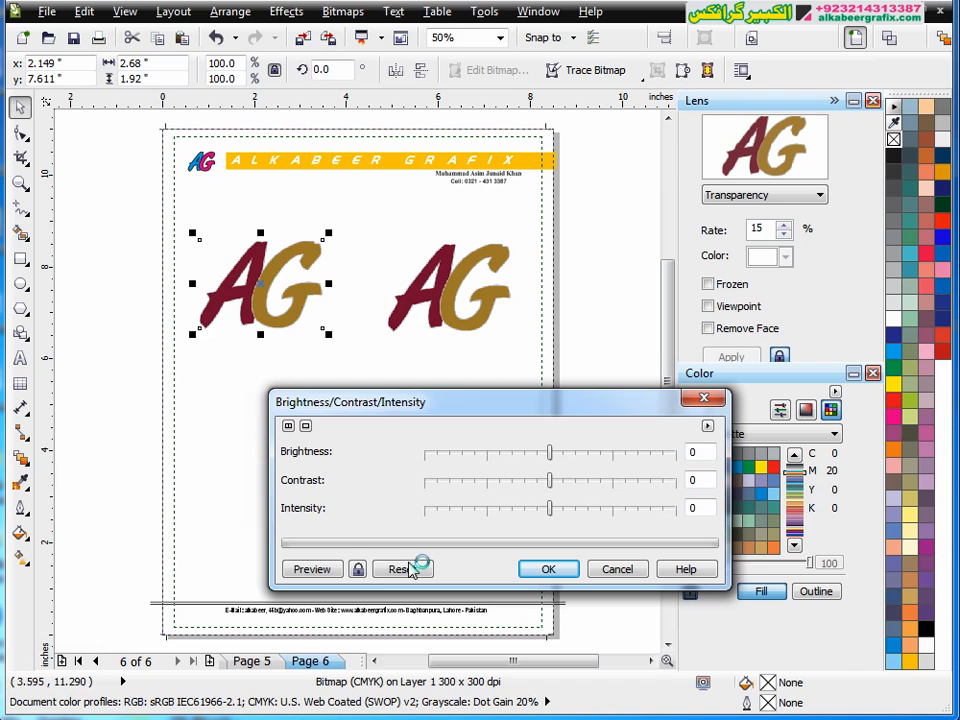
{"action": "left_click", "coordinate": [358, 569]}
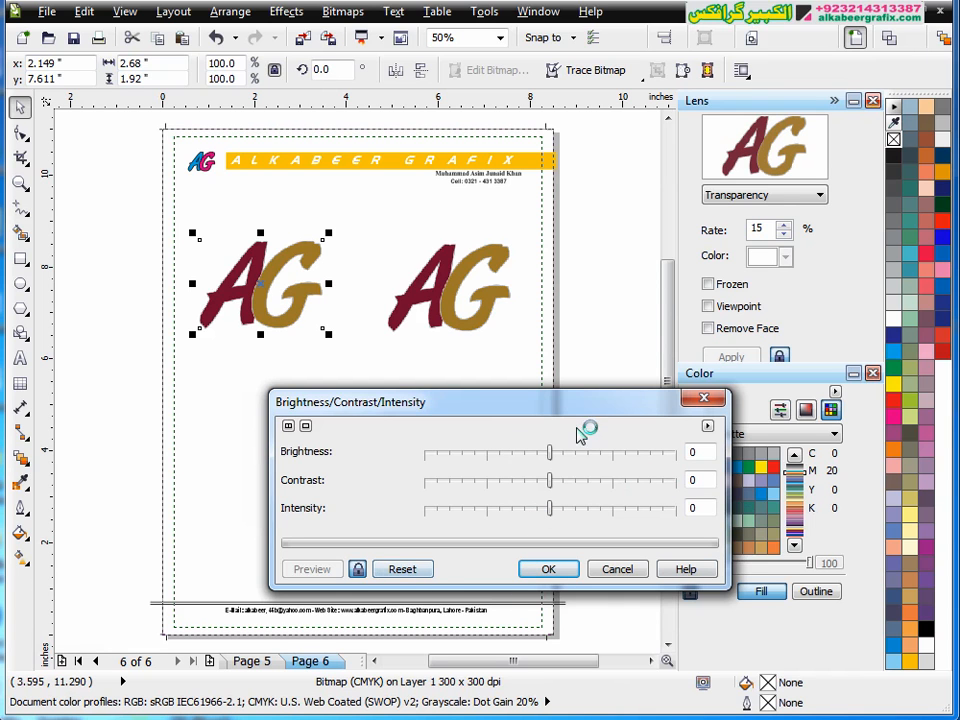
Fade the left AG bitmap by setting brightness to 34 and contrast to -62, and apply the adjustment.
{"action": "left_click", "coordinate": [585, 455]}
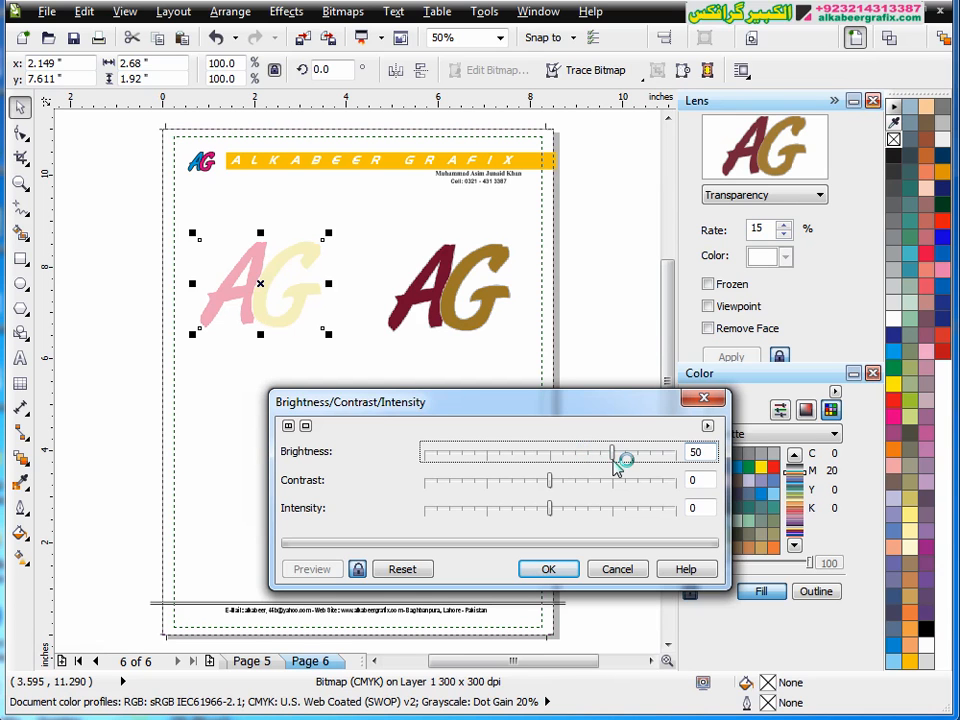
{"action": "left_click_drag", "start_coordinate": [553, 482], "coordinate": [512, 490]}
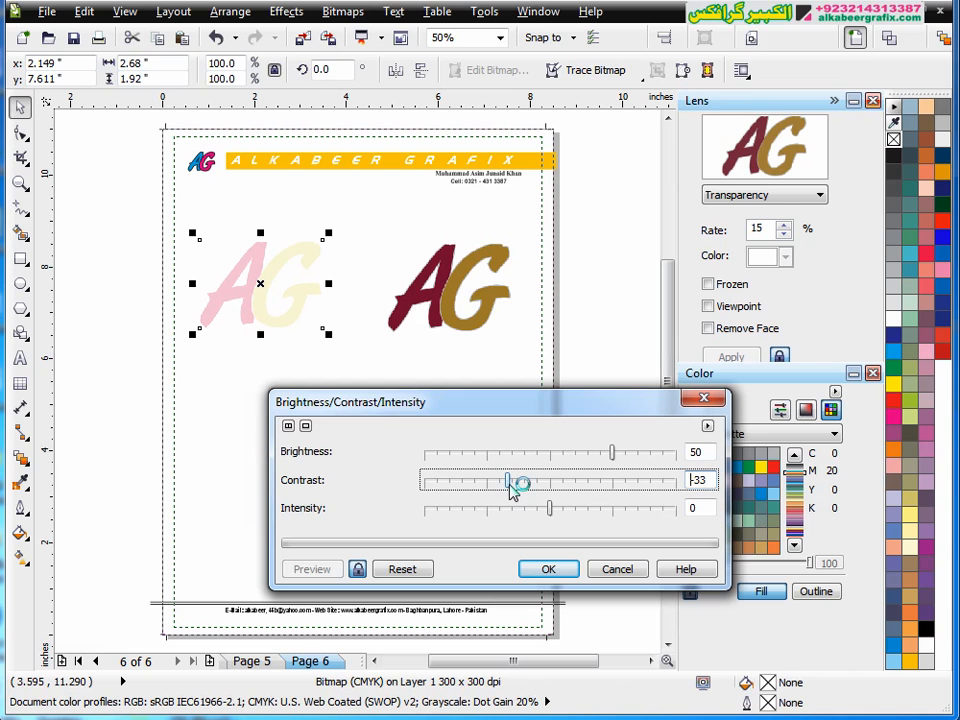
{"action": "left_click_drag", "start_coordinate": [620, 451], "coordinate": [597, 460]}
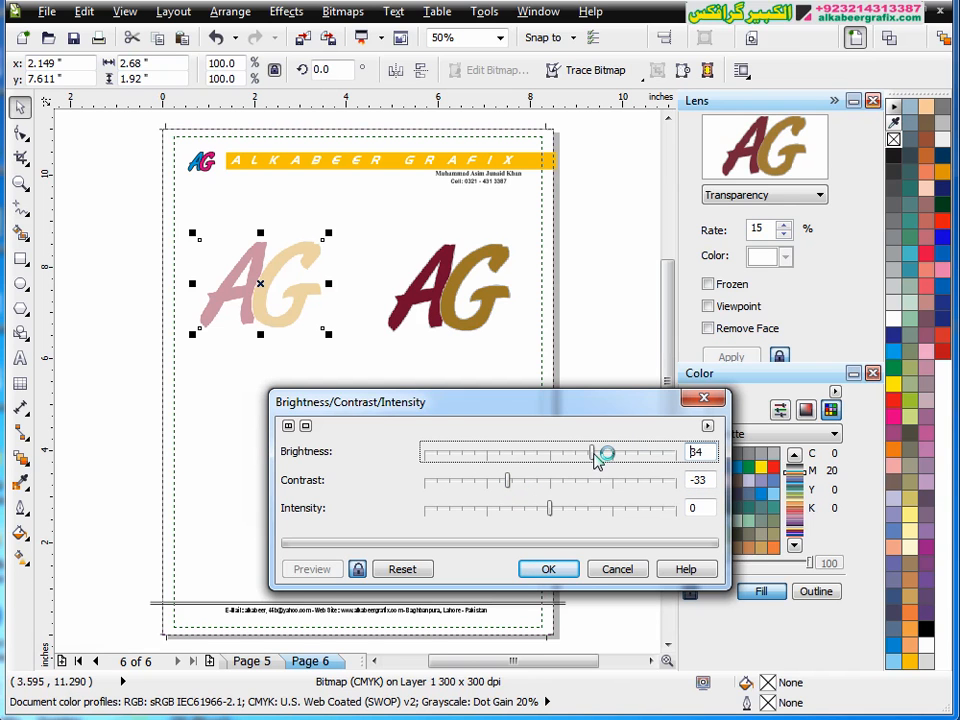
{"action": "left_click_drag", "start_coordinate": [512, 483], "coordinate": [477, 485]}
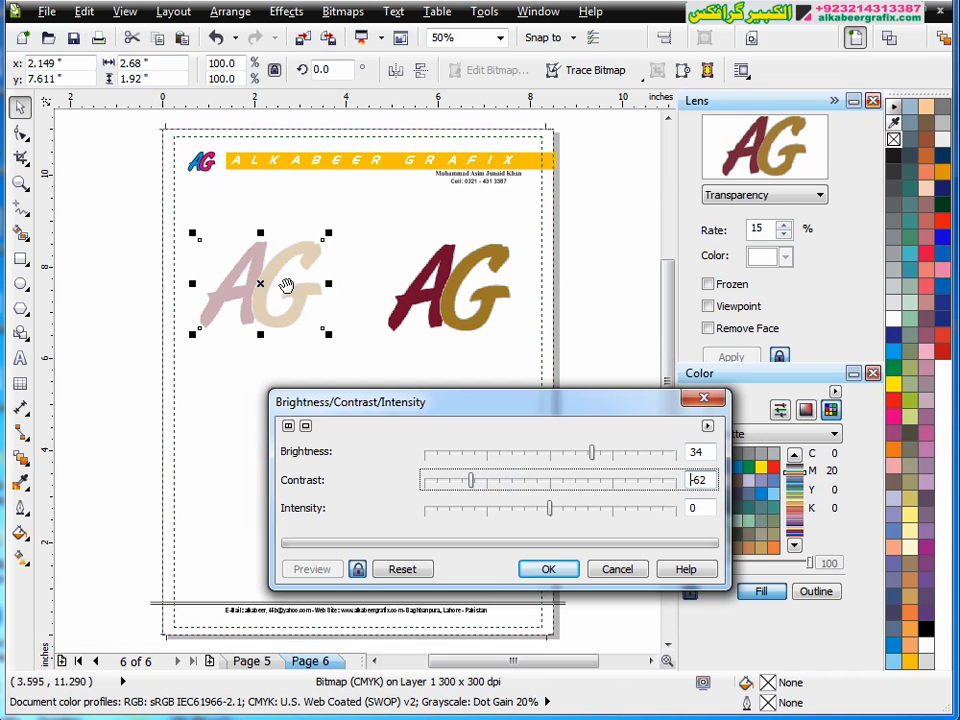
{"action": "left_click_drag", "start_coordinate": [592, 455], "coordinate": [600, 455]}
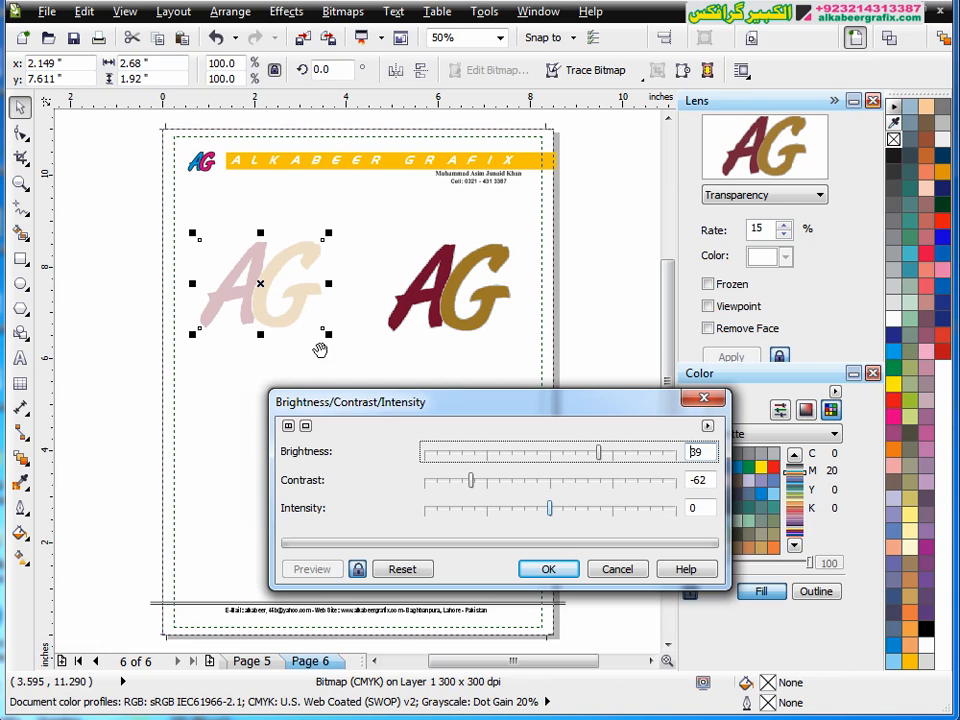
{"action": "left_click", "coordinate": [627, 453]}
{"action": "left_click_drag", "start_coordinate": [620, 453], "coordinate": [592, 453]}
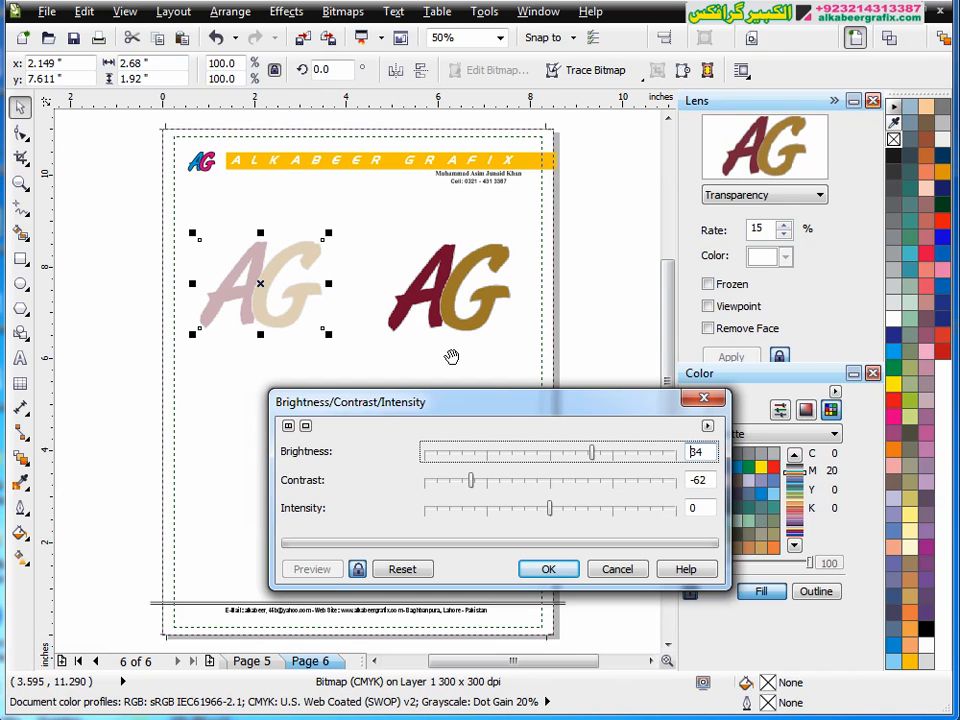
{"action": "left_click", "coordinate": [550, 568]}
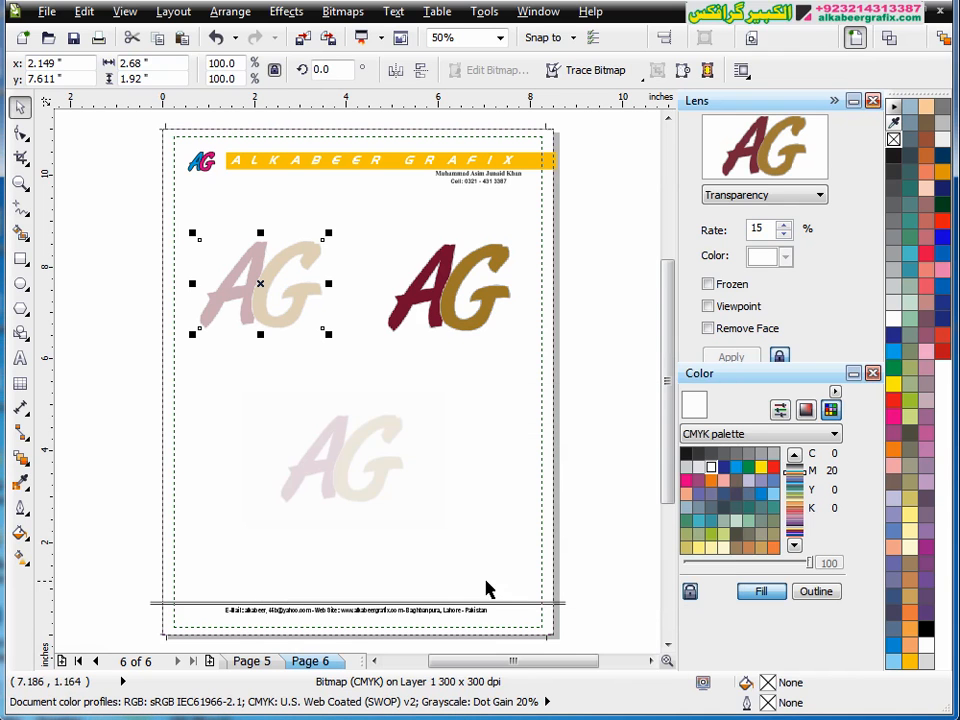
Apply a Uniform transparency of 50 to the right AG bitmap with the Transparency tool.
{"action": "left_click", "coordinate": [456, 306]}
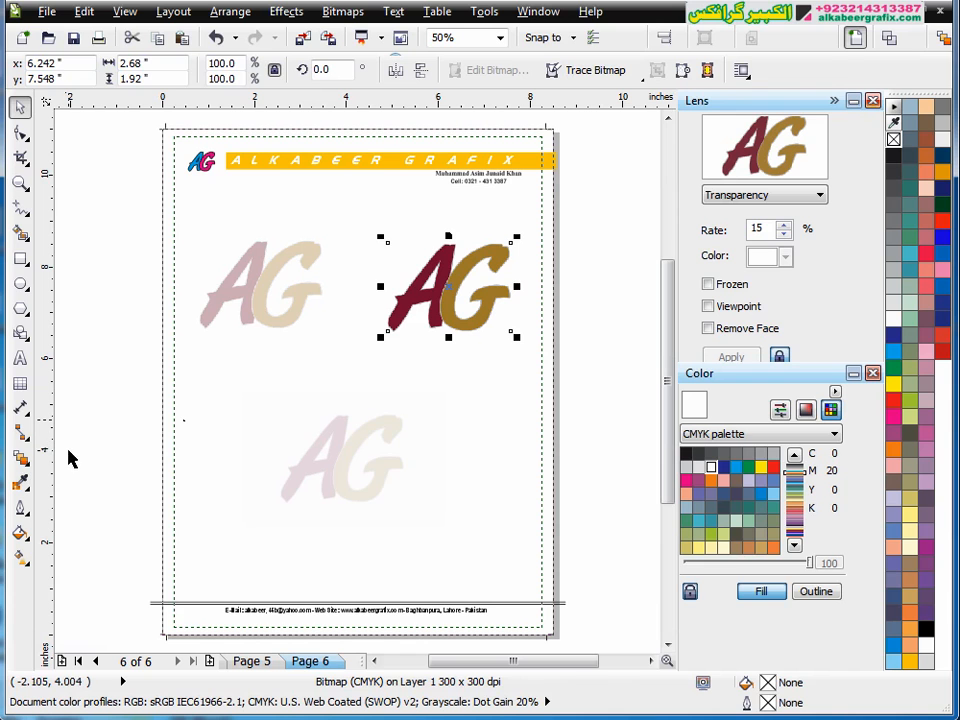
{"action": "left_click", "coordinate": [20, 460]}
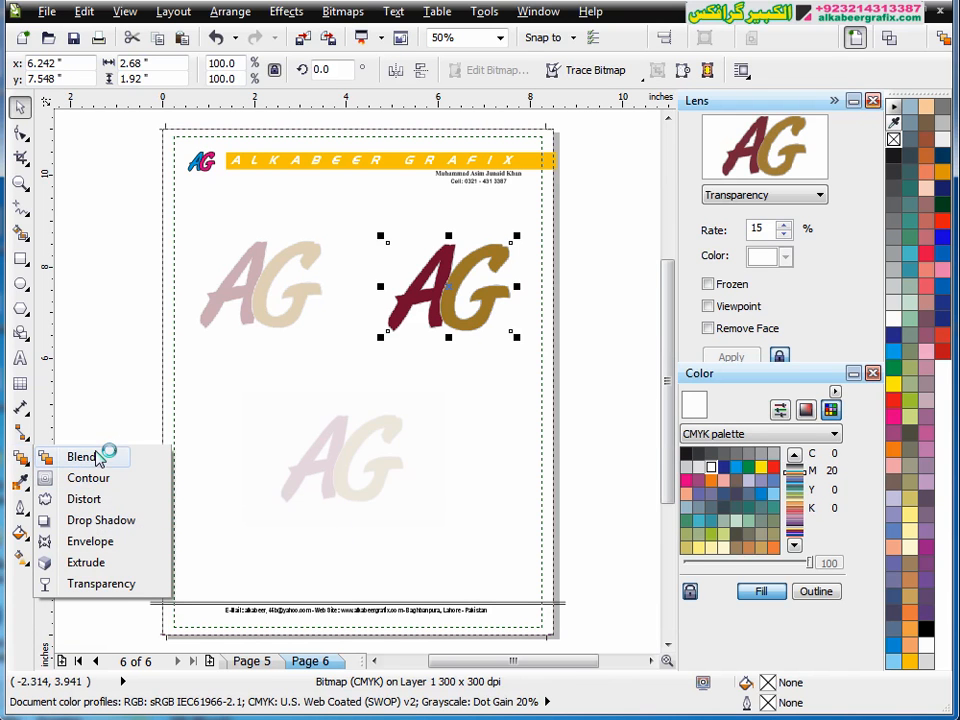
{"action": "left_click", "coordinate": [96, 585]}
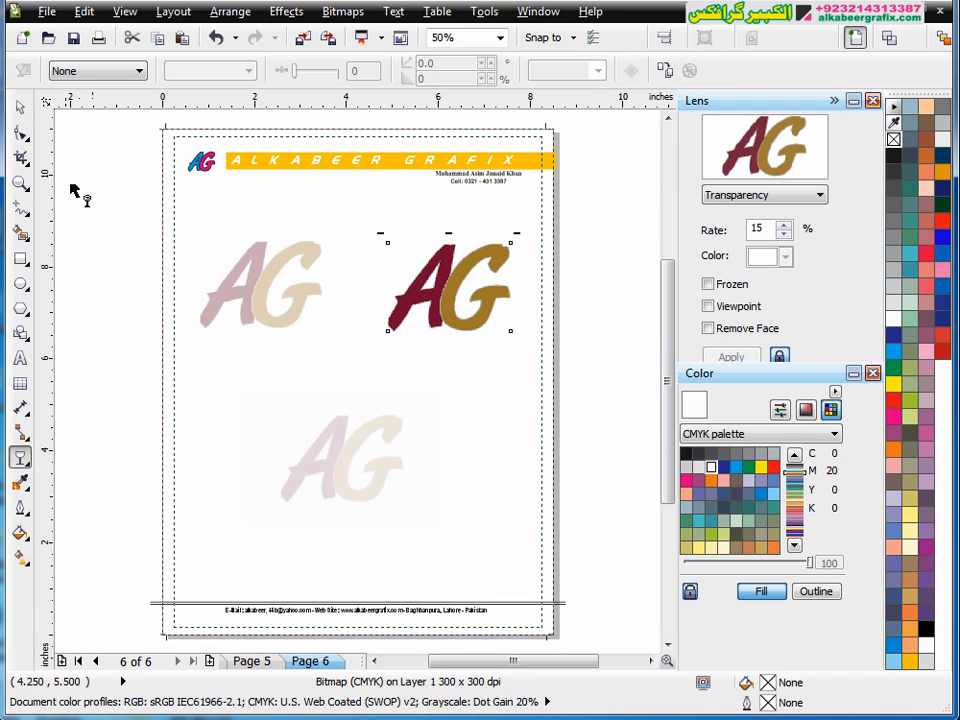
{"action": "left_click", "coordinate": [96, 71]}
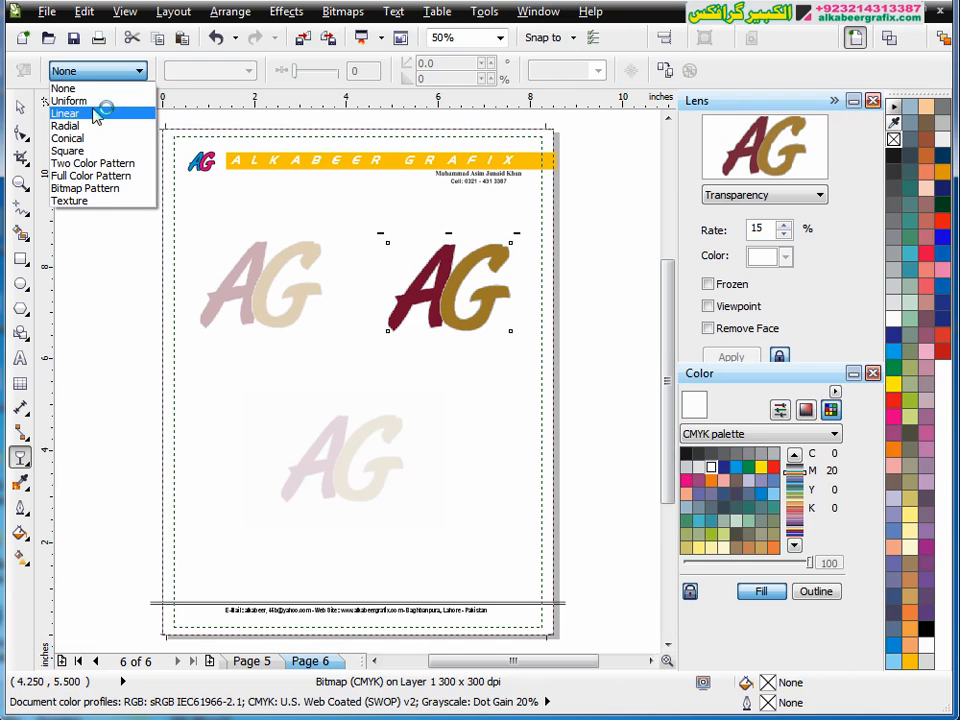
{"action": "left_click", "coordinate": [80, 101]}
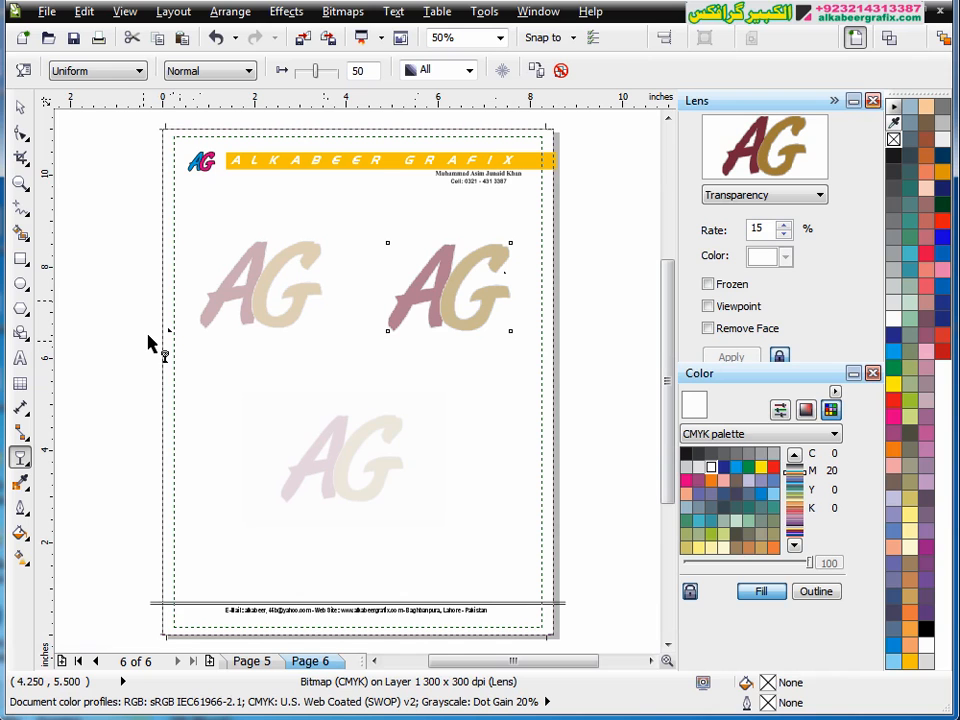
Set the uniform transparency of the right AG bitmap to 82 and deselect it, returning to the Pick tool.
{"action": "left_click_drag", "start_coordinate": [316, 70], "coordinate": [332, 74]}
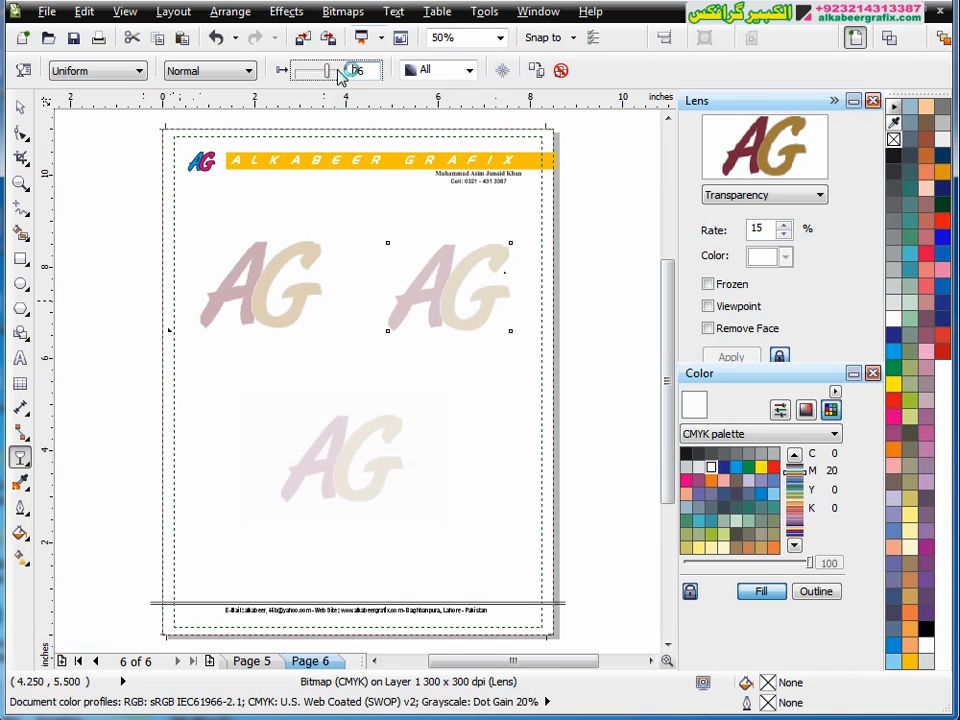
{"action": "left_click_drag", "start_coordinate": [329, 71], "coordinate": [333, 74]}
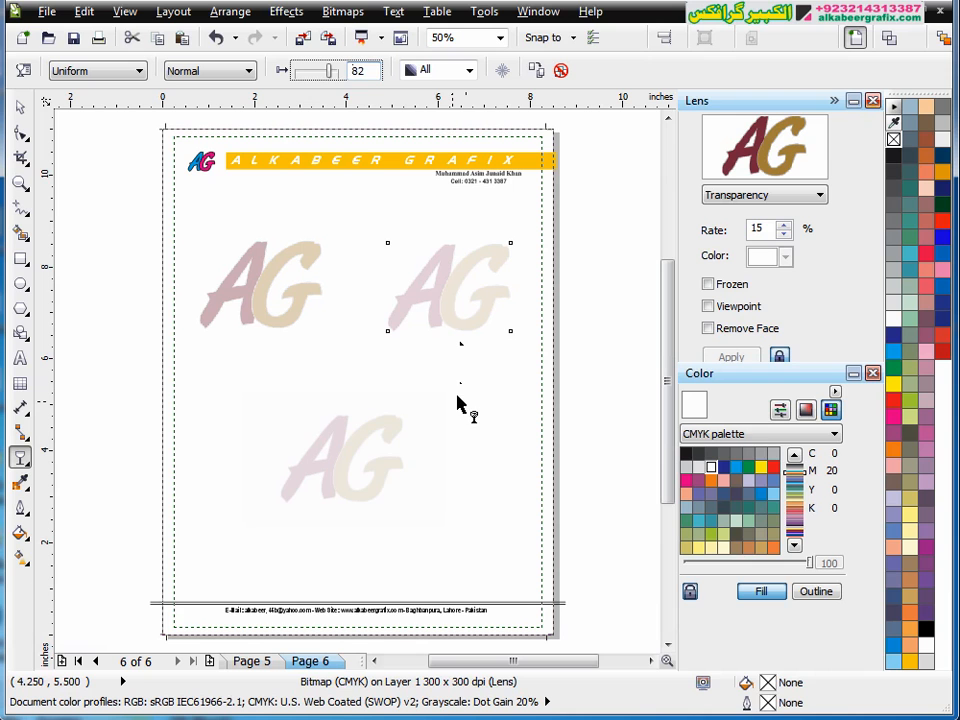
{"action": "left_click", "coordinate": [222, 389]}
{"action": "left_click", "coordinate": [20, 107]}
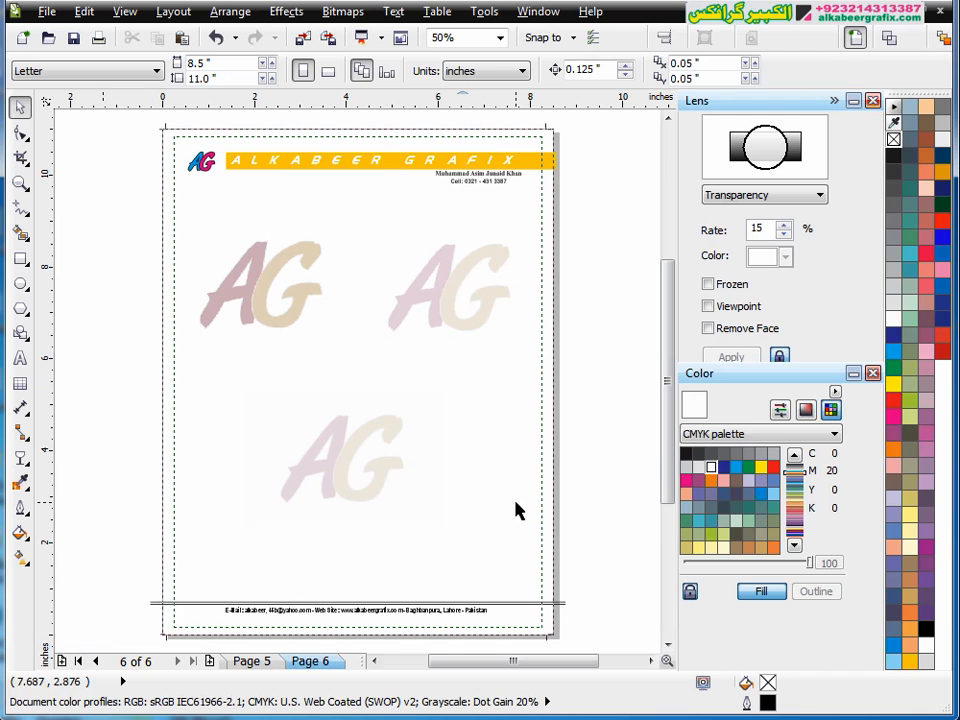
Compare the three faded AG logos, examining the available Brightness/Contrast/Intensity adjustment for the left bitmap and the lens rectangle over the lower logo.
{"action": "left_click", "coordinate": [480, 293]}
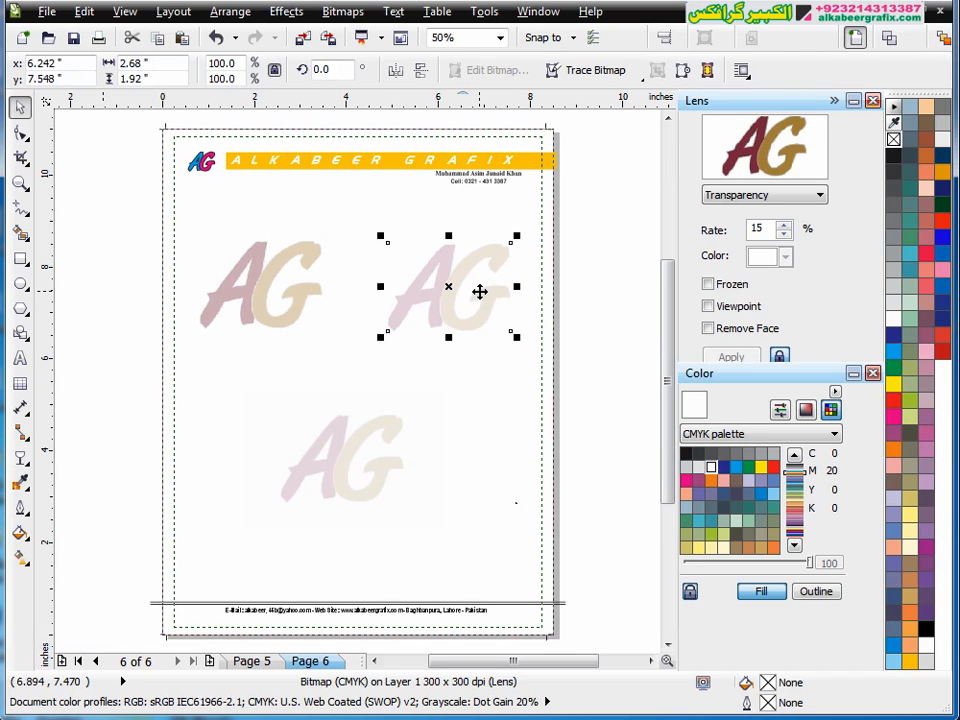
{"action": "left_click", "coordinate": [258, 332]}
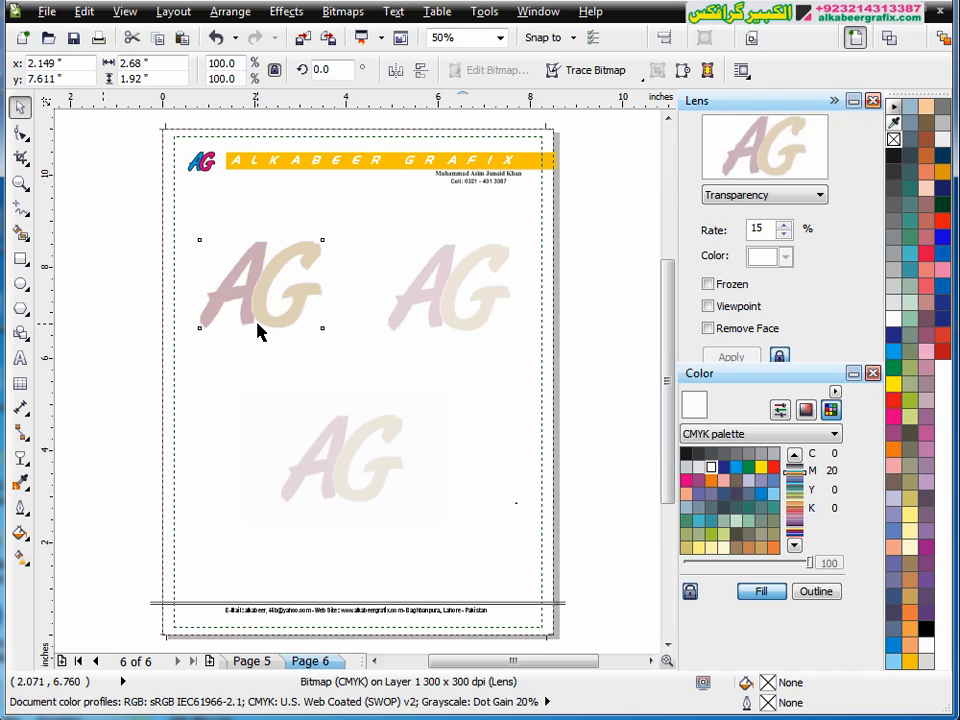
{"action": "left_click", "coordinate": [288, 11]}
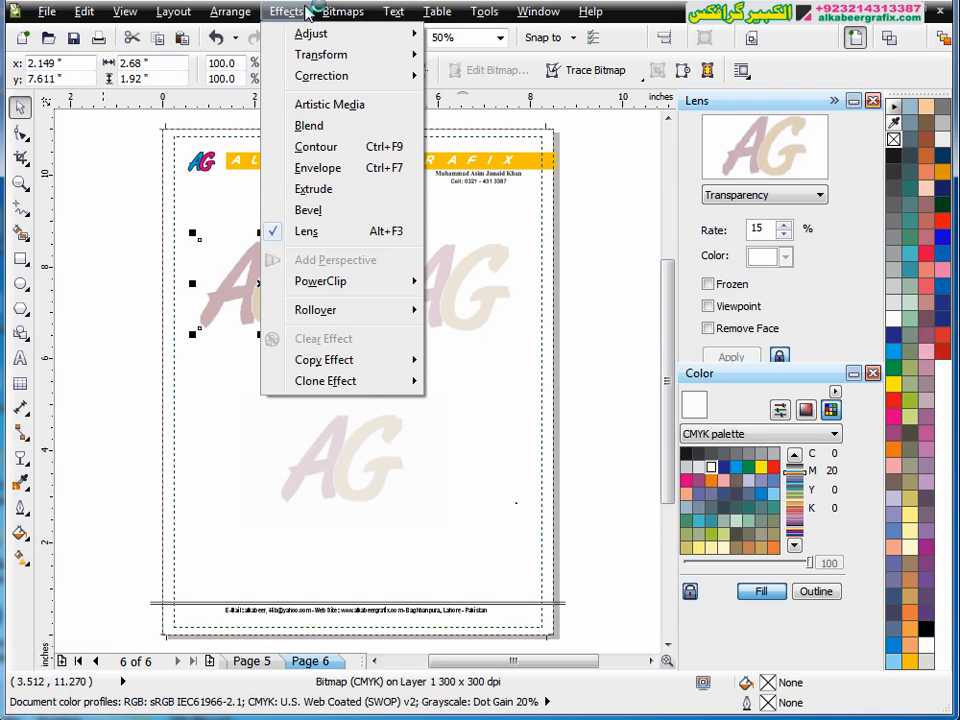
{"action": "mouse_move", "coordinate": [310, 37]}
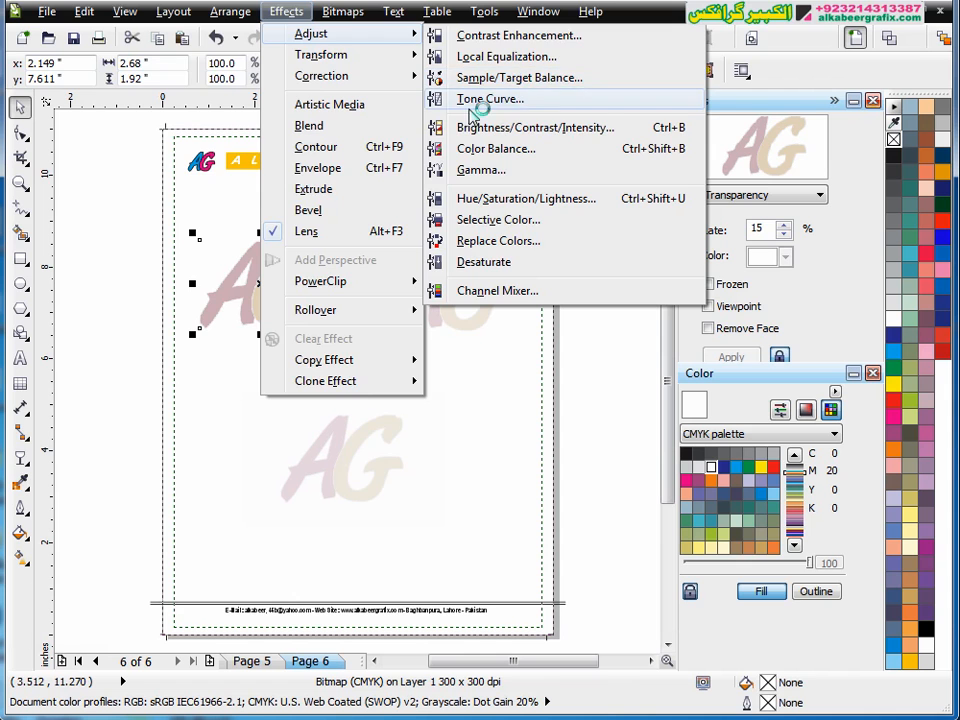
{"action": "mouse_move", "coordinate": [224, 13]}
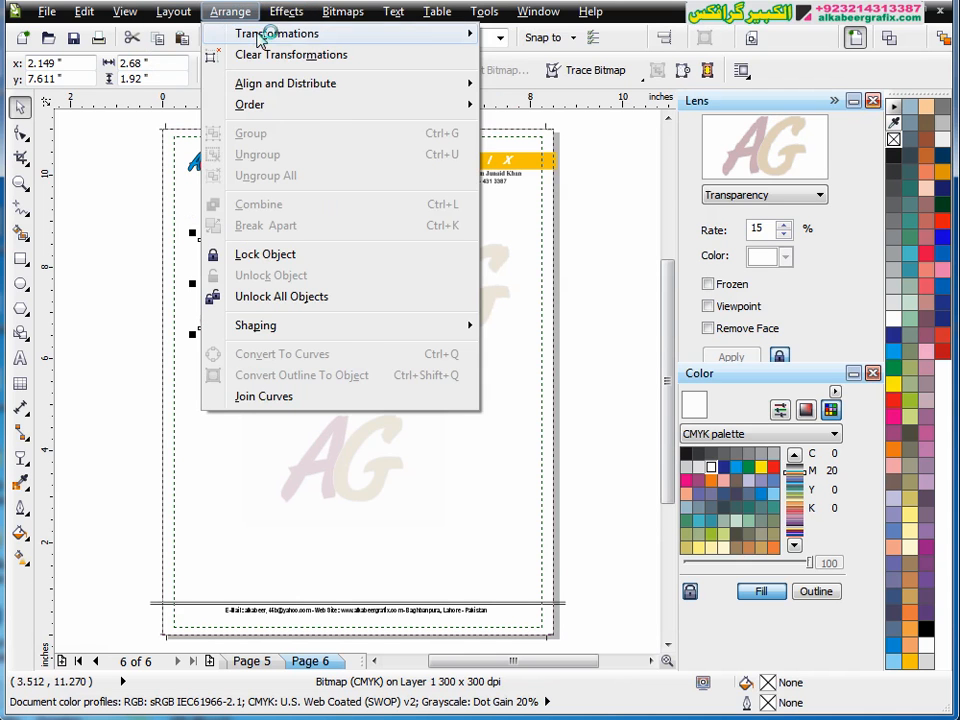
{"action": "mouse_move", "coordinate": [281, 12]}
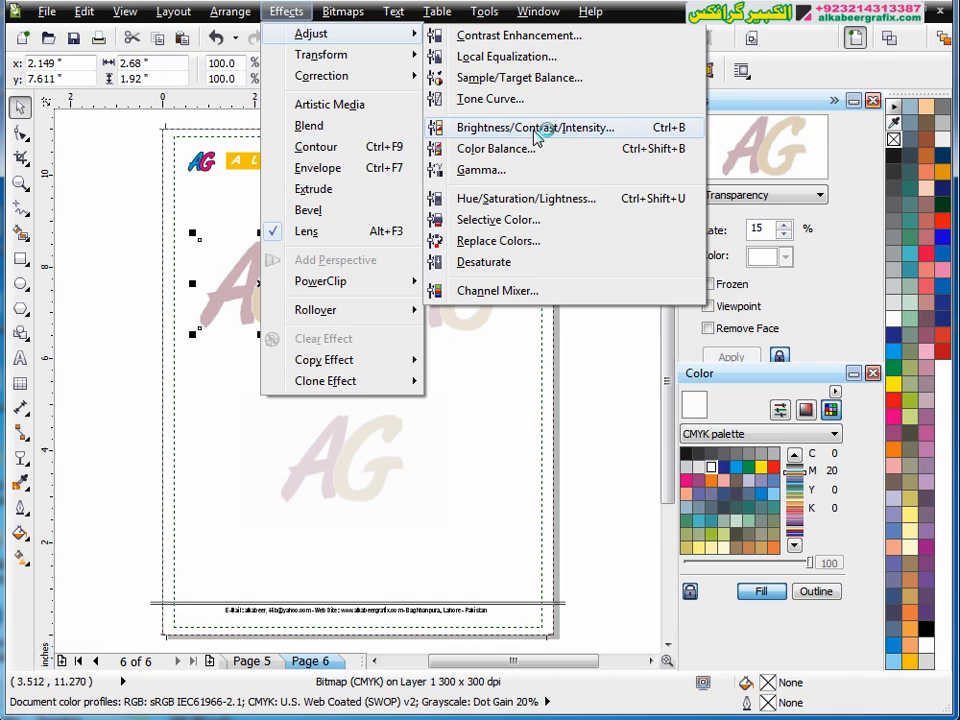
{"action": "left_click", "coordinate": [172, 401]}
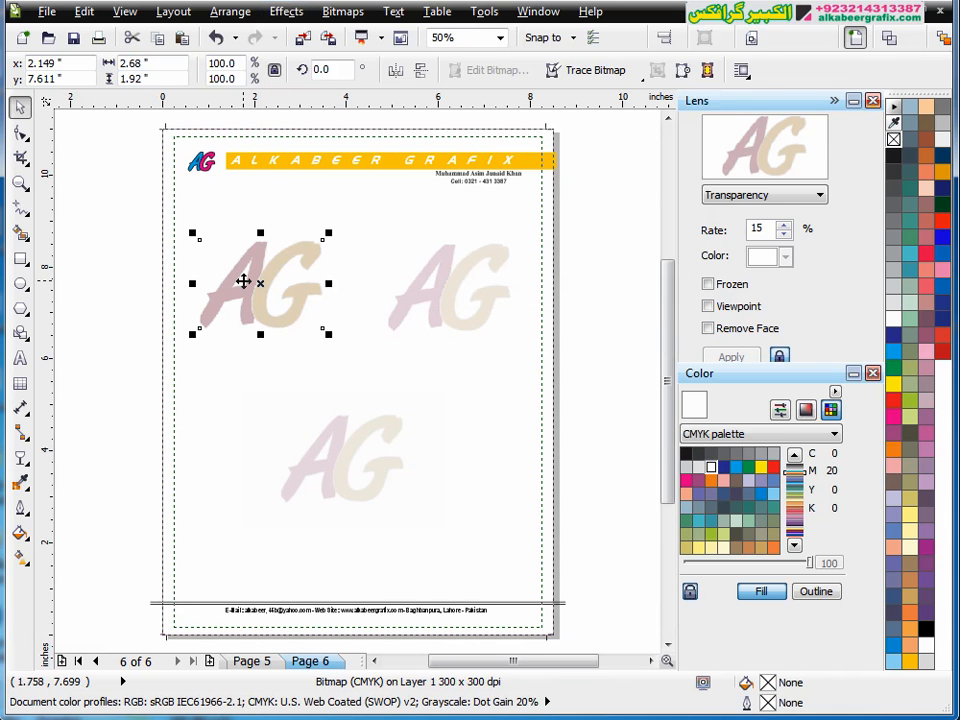
{"action": "left_click", "coordinate": [330, 491]}
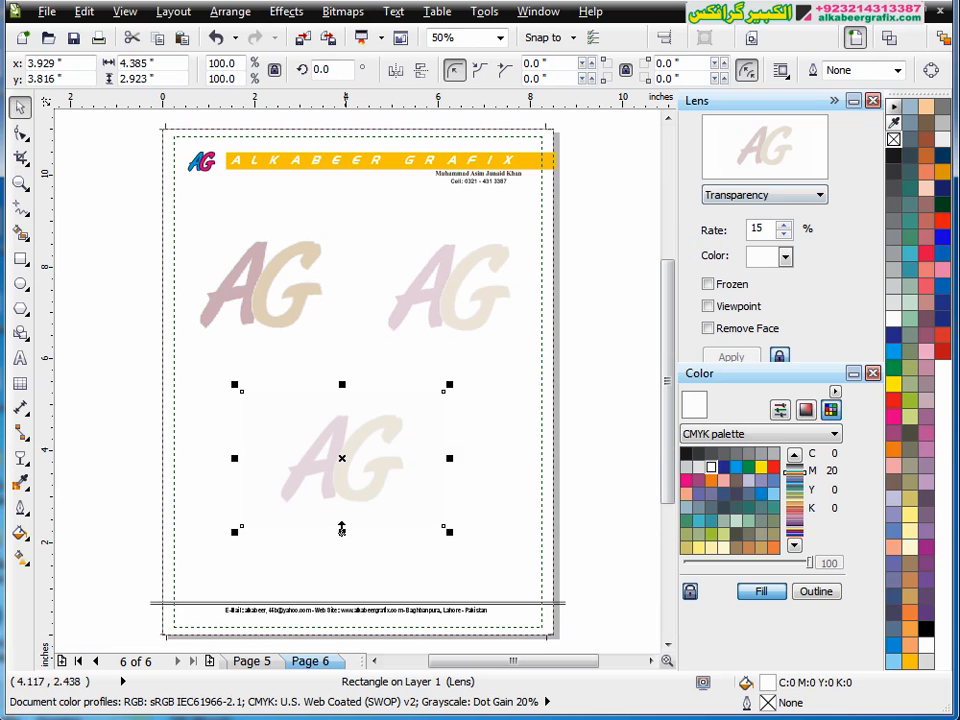
{"action": "left_click", "coordinate": [293, 560]}
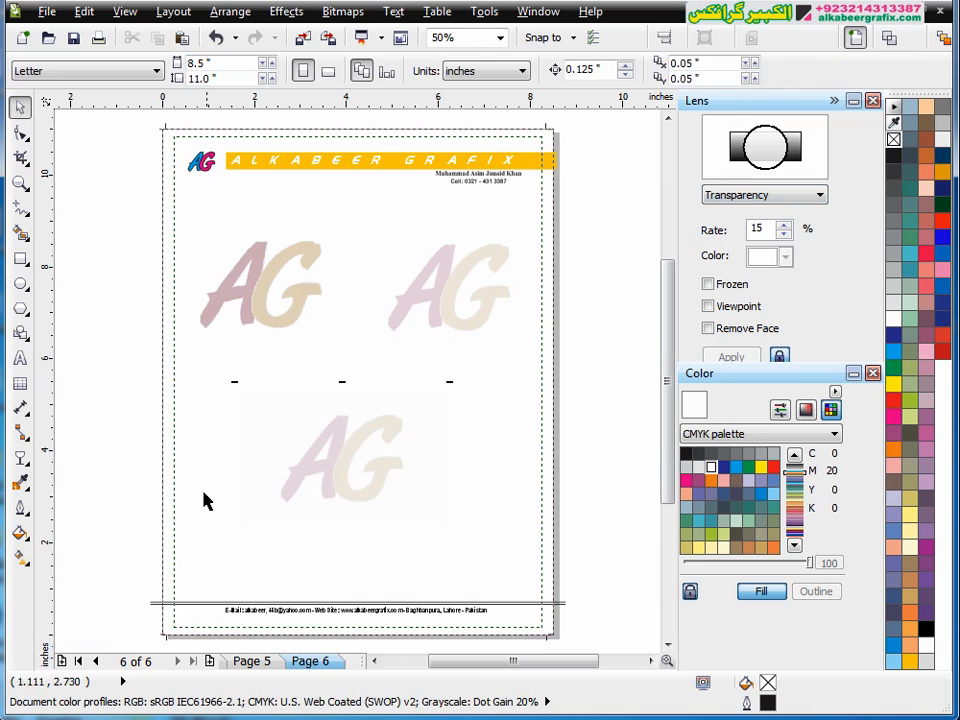